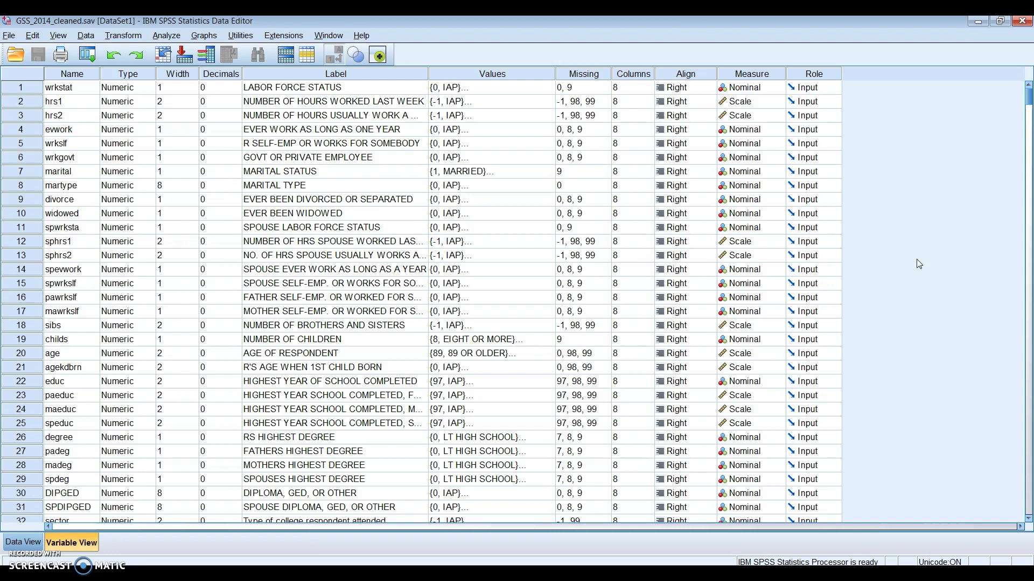
{"action": "left_click", "coordinate": [23, 542]}
{"action": "left_click_drag", "start_coordinate": [1028, 96], "coordinate": [1017, 32]}
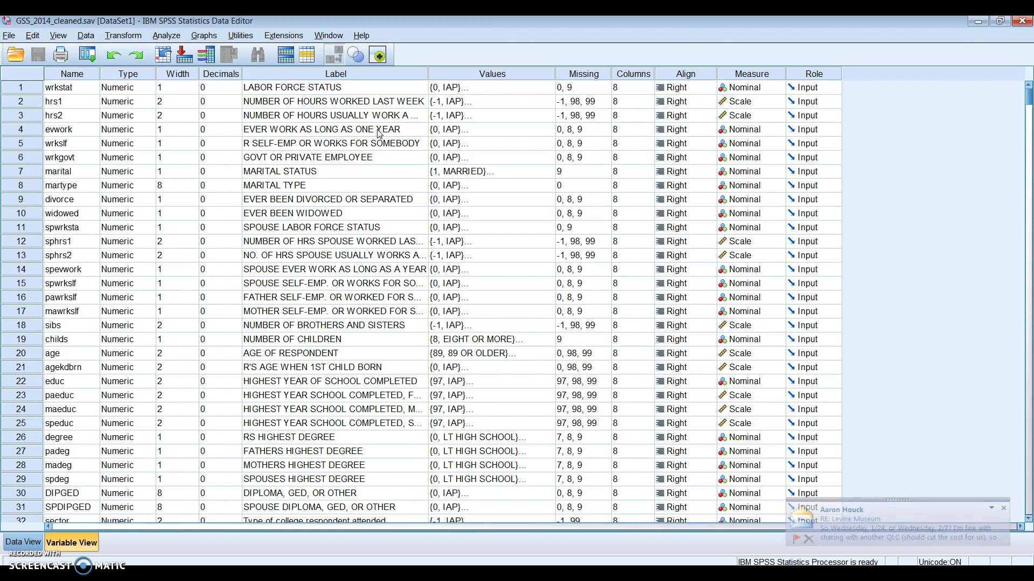
{"action": "left_click", "coordinate": [1004, 509]}
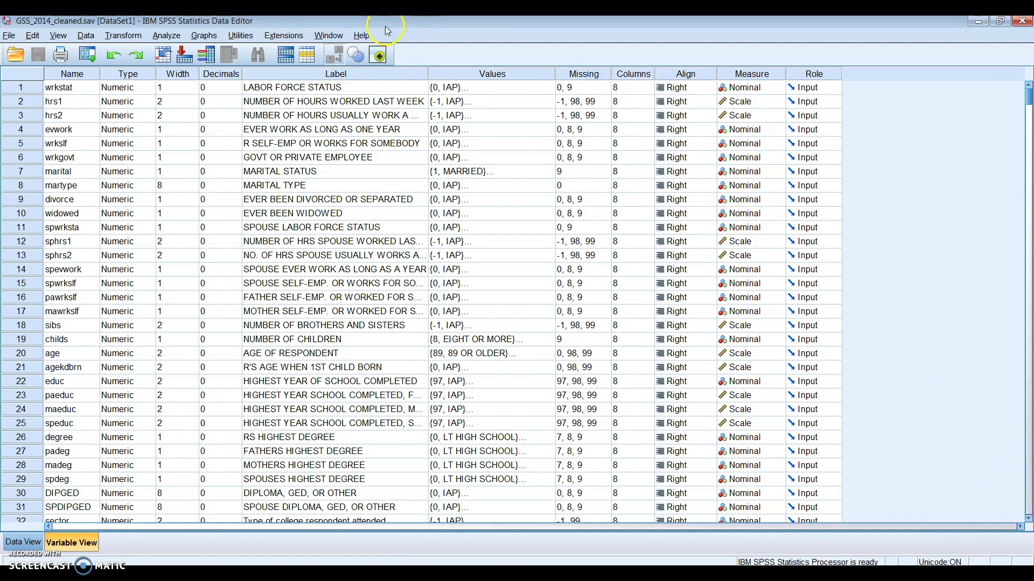
Review the value labels defined for the wrkstat variable and leave them unchanged.
{"action": "double_click", "coordinate": [551, 93]}
{"action": "left_click", "coordinate": [570, 299]}
{"action": "mouse_move", "coordinate": [571, 300]}
{"action": "left_mouse_down"}
{"action": "mouse_move", "coordinate": [573, 327]}
{"action": "mouse_move", "coordinate": [568, 289]}
{"action": "left_mouse_up"}
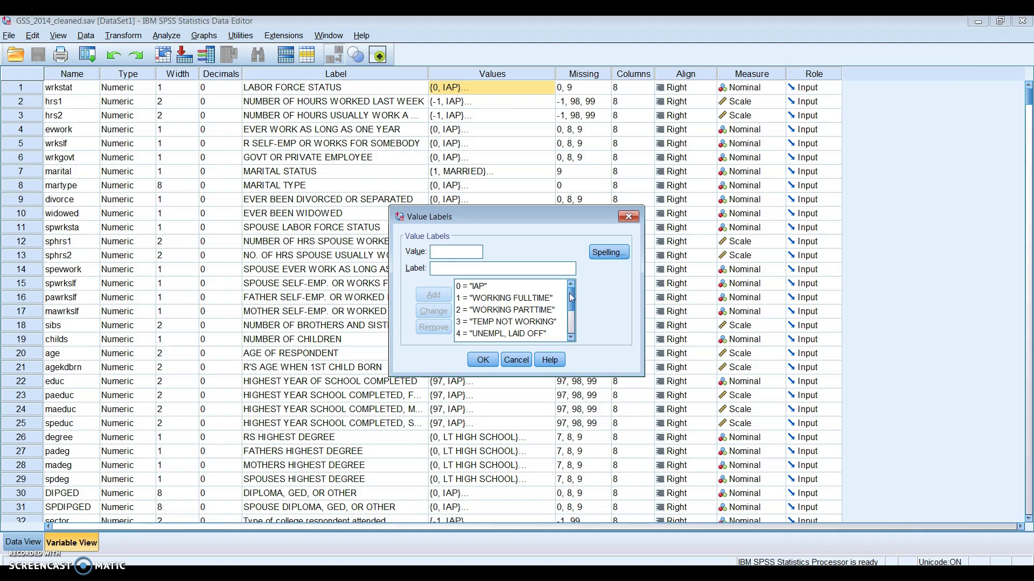
{"action": "mouse_move", "coordinate": [570, 296]}
{"action": "left_mouse_down"}
{"action": "mouse_move", "coordinate": [571, 318]}
{"action": "mouse_move", "coordinate": [567, 292]}
{"action": "left_mouse_up"}
{"action": "left_click", "coordinate": [631, 218]}
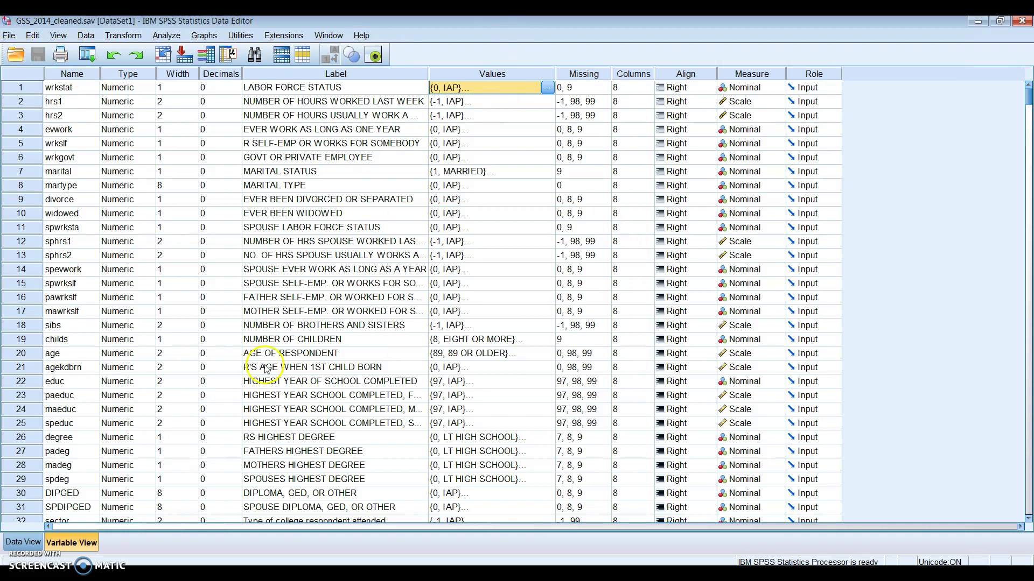
Show the case data as numeric codes instead of value labels.
{"action": "left_click", "coordinate": [21, 544]}
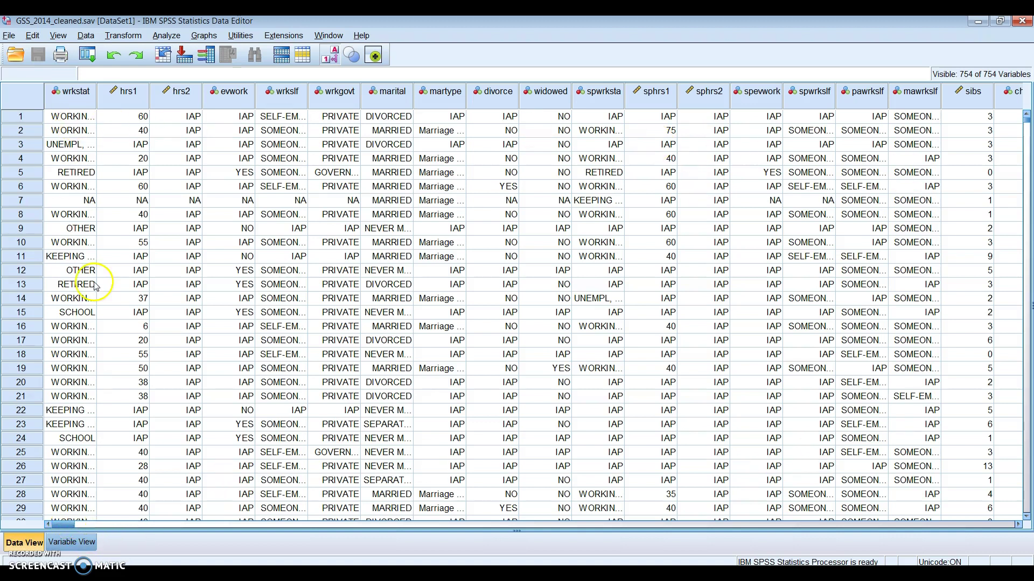
{"action": "left_click", "coordinate": [59, 36]}
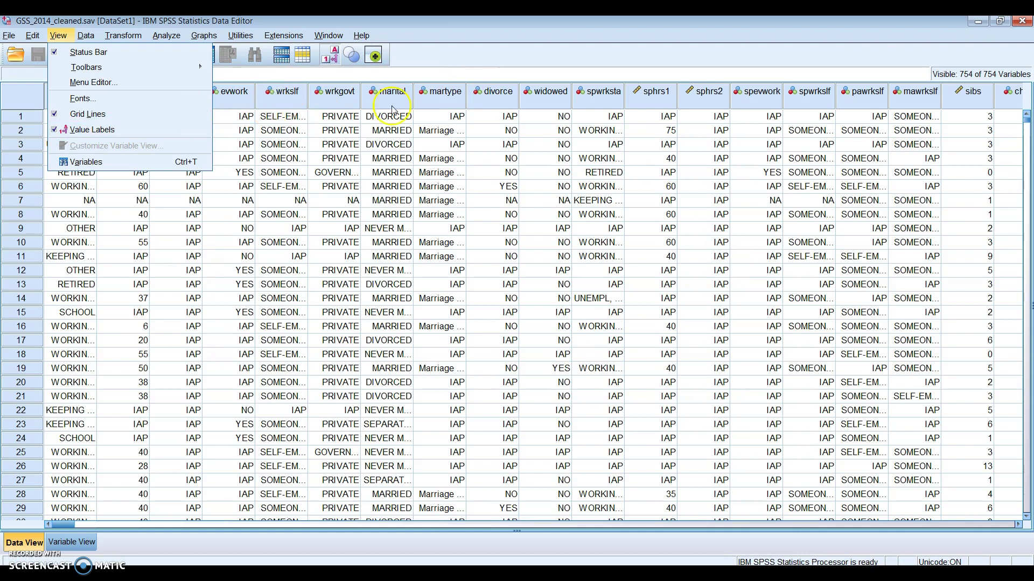
{"action": "left_click", "coordinate": [54, 132]}
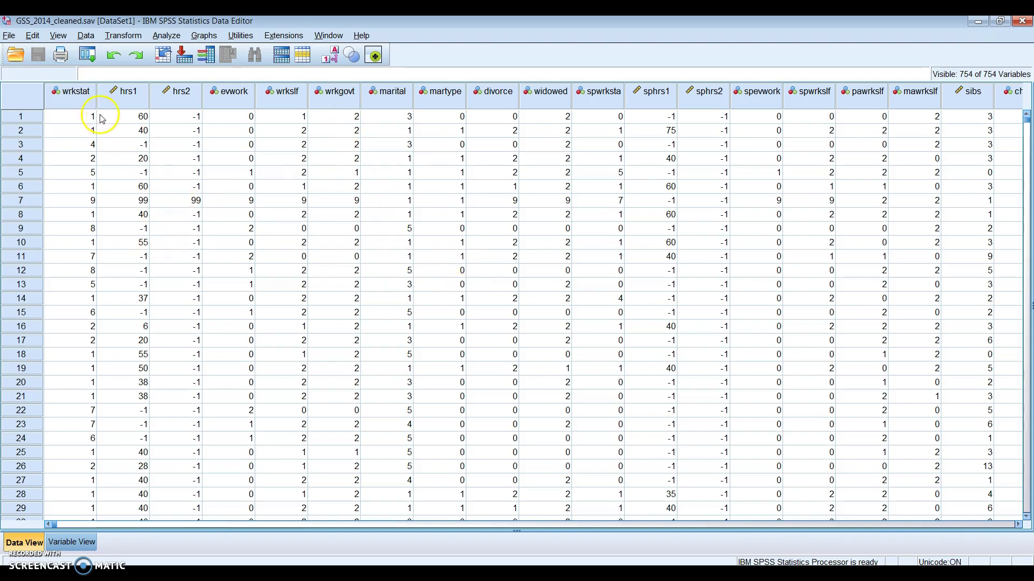
Turn the display of value labels back on for the case data.
{"action": "left_click", "coordinate": [85, 36]}
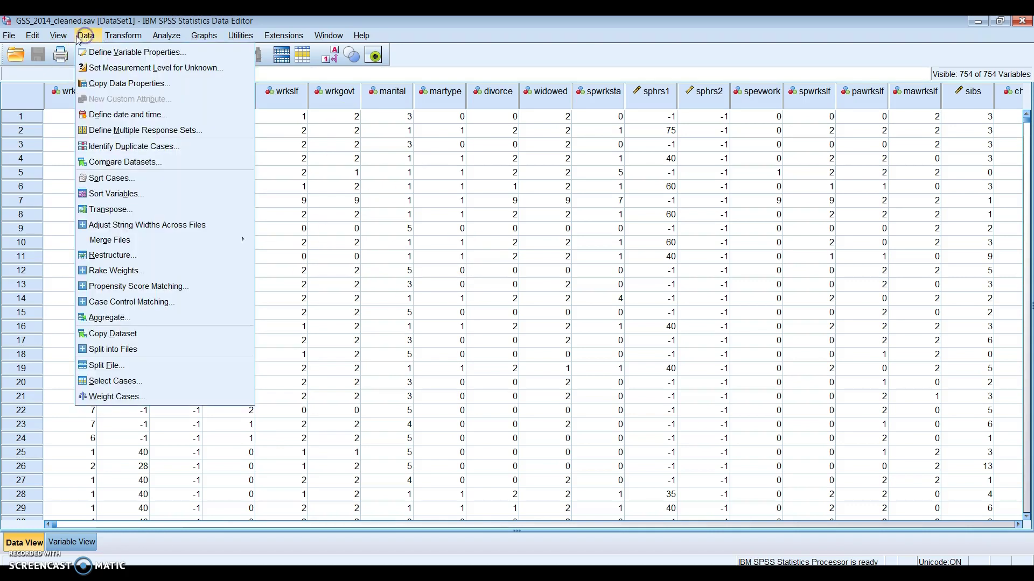
{"action": "mouse_move", "coordinate": [58, 35]}
{"action": "left_click", "coordinate": [69, 131]}
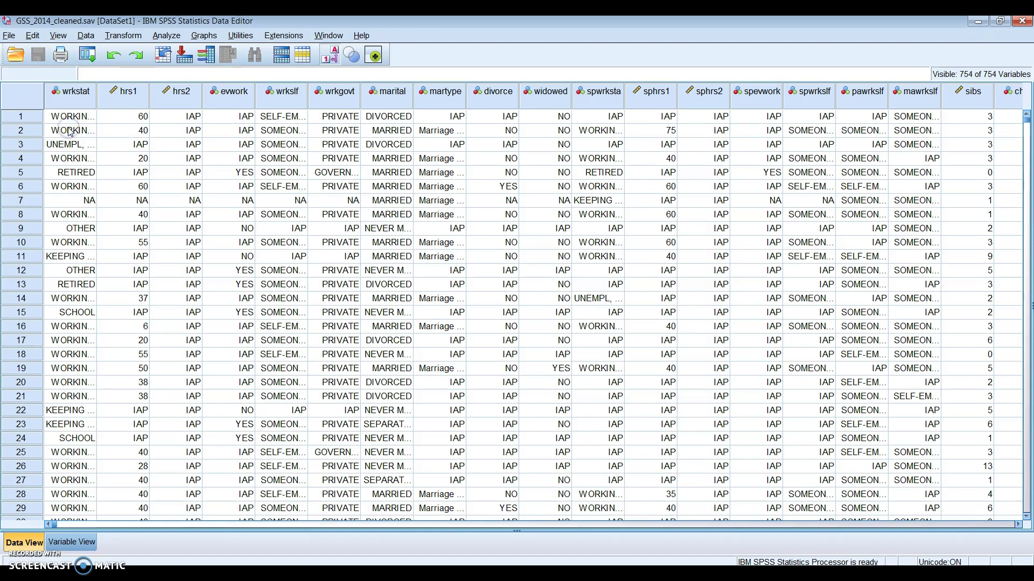
Widen the wrkstat column in the case data to about 26 characters so its labels fit.
{"action": "left_click_drag", "start_coordinate": [95, 91], "coordinate": [203, 121]}
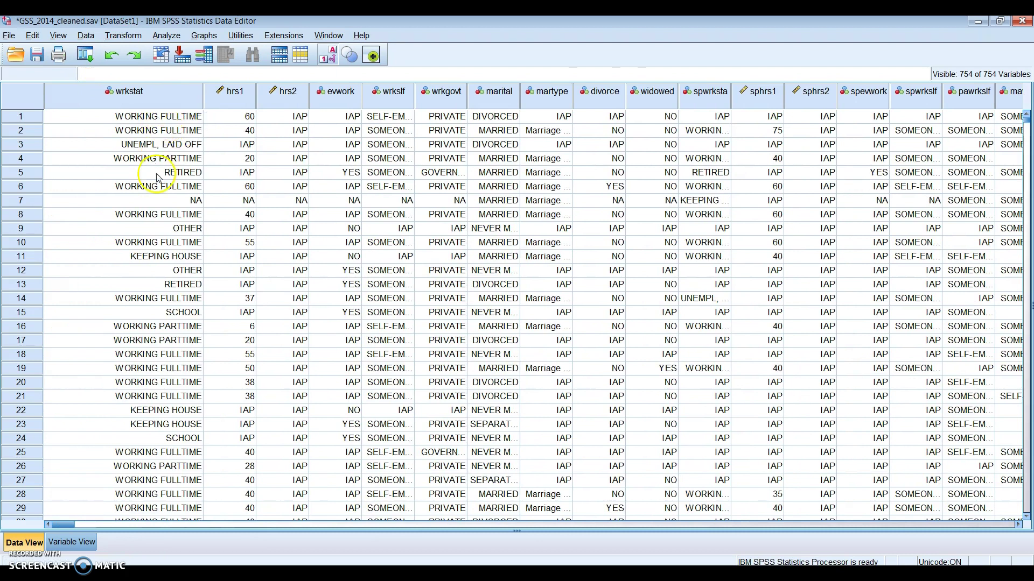
{"action": "left_click", "coordinate": [143, 329]}
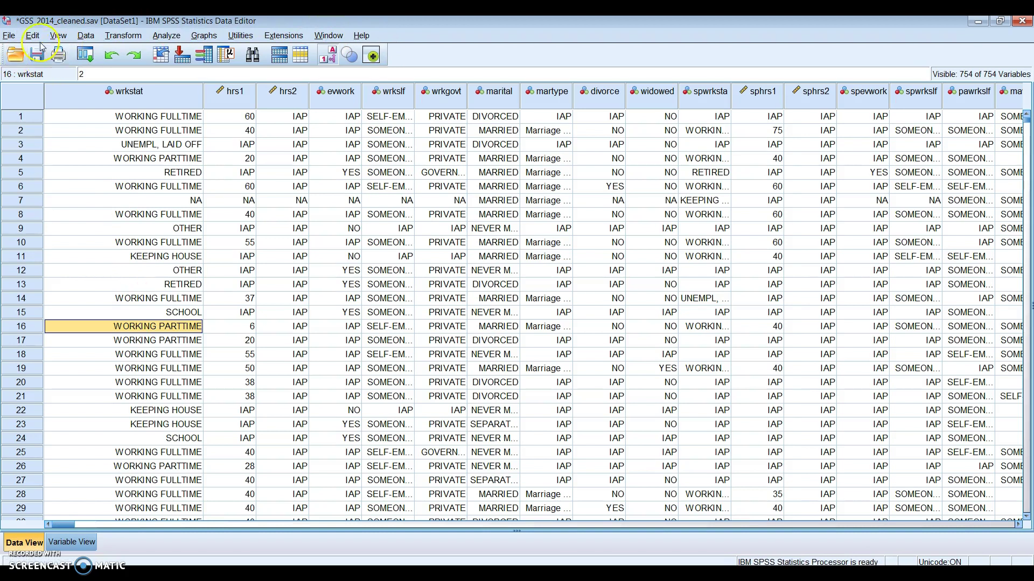
{"action": "left_click", "coordinate": [58, 35]}
{"action": "left_click", "coordinate": [61, 36]}
{"action": "left_click", "coordinate": [87, 36]}
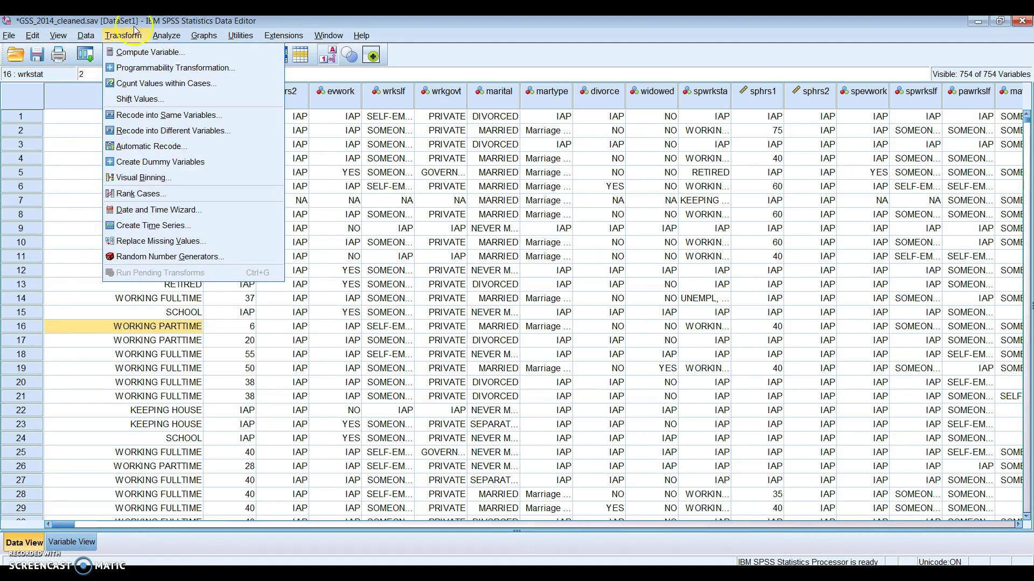
{"action": "mouse_move", "coordinate": [164, 37]}
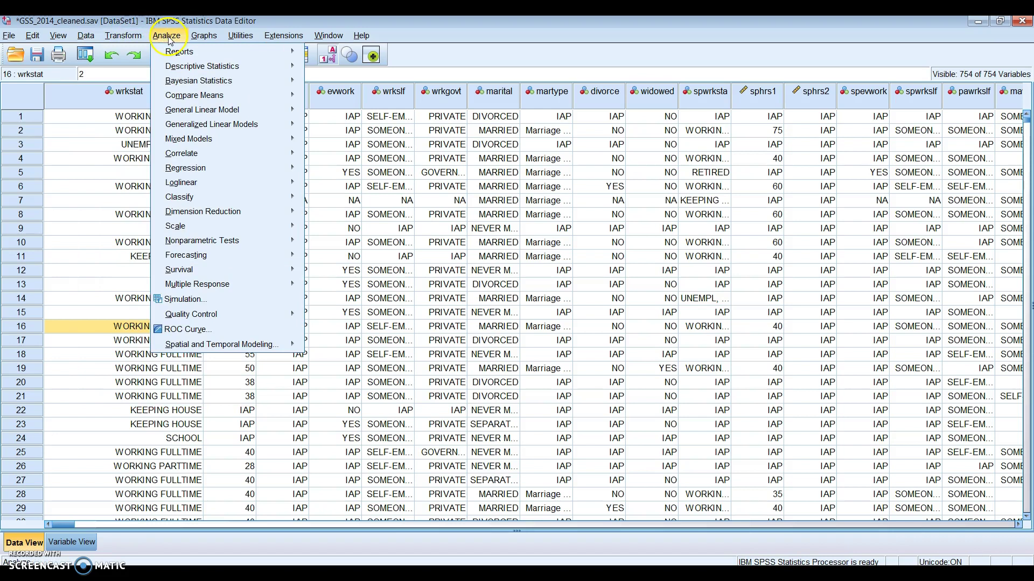
{"action": "mouse_move", "coordinate": [188, 67]}
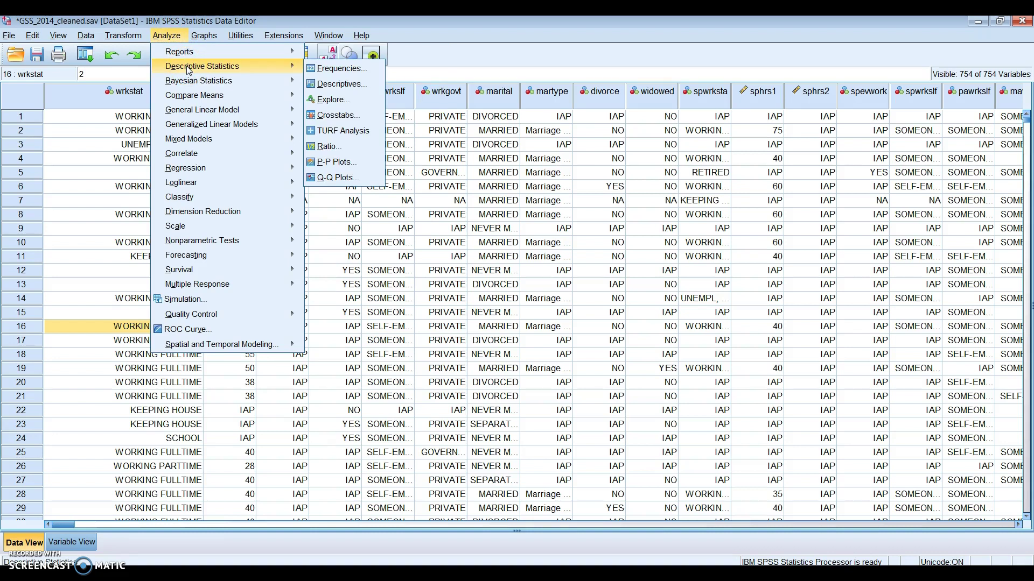
{"action": "left_click", "coordinate": [401, 30]}
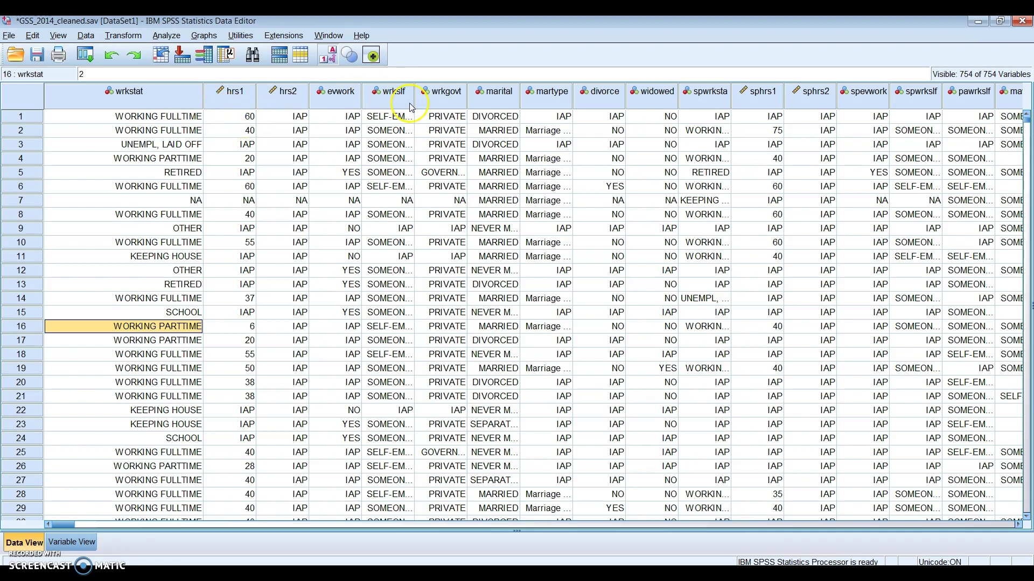
Widen the wrkslf column in the case data to about 15 characters.
{"action": "left_click_drag", "start_coordinate": [414, 105], "coordinate": [456, 112]}
{"action": "left_click", "coordinate": [757, 119]}
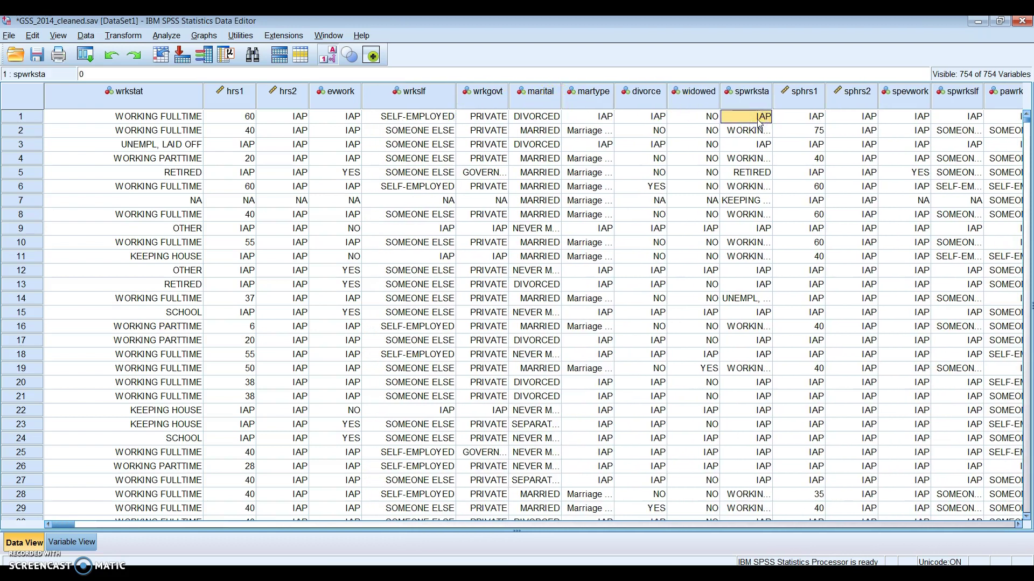
Look through the variable definitions down to the final variable, south_or_not, and return to the first one.
{"action": "left_click", "coordinate": [30, 544]}
{"action": "left_click", "coordinate": [72, 543]}
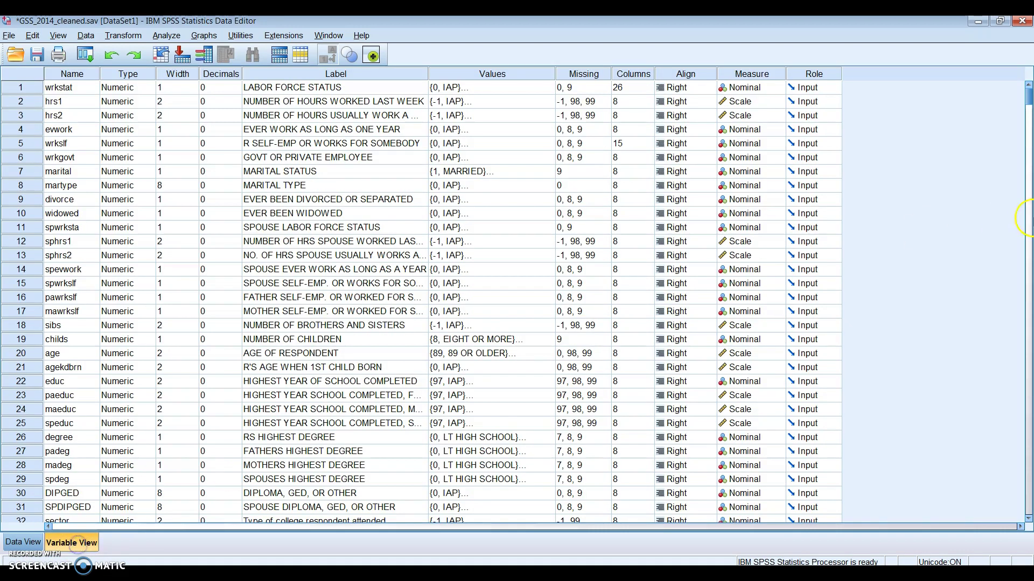
{"action": "left_click_drag", "start_coordinate": [1028, 97], "coordinate": [1029, 489]}
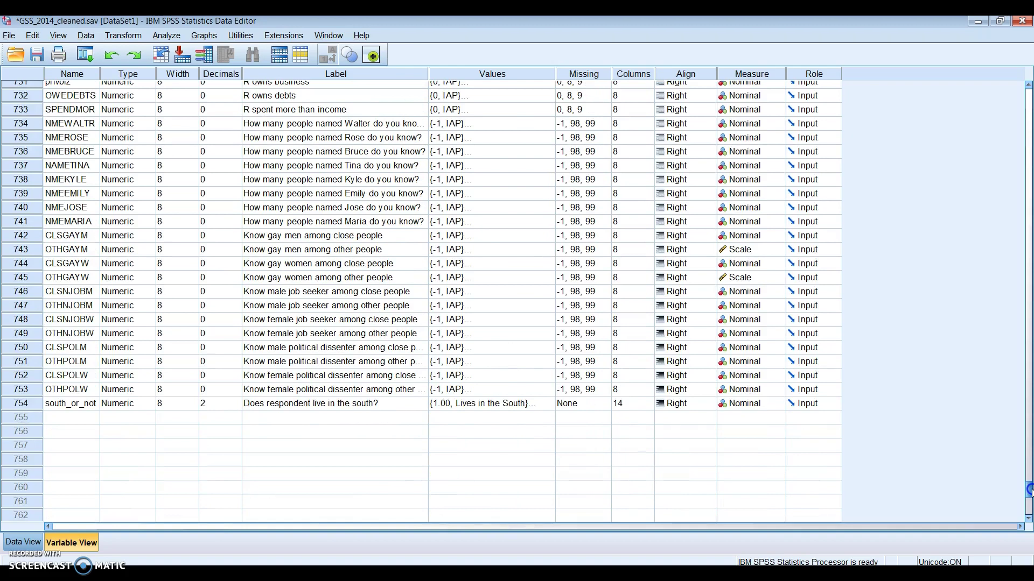
{"action": "left_click_drag", "start_coordinate": [1028, 490], "coordinate": [1020, 89]}
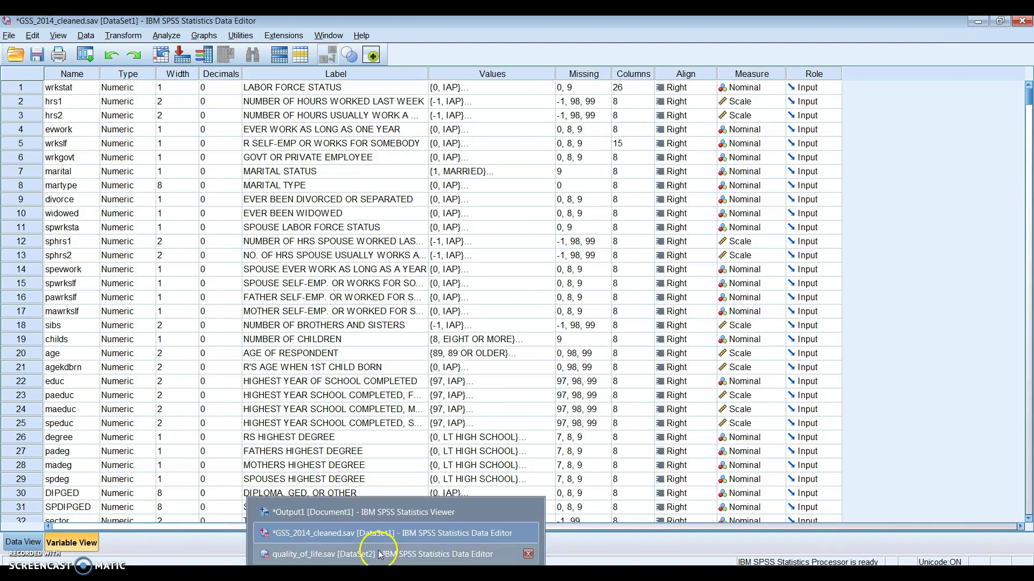
Switch to the quality_of_life.sav dataset and look across the variables in its case data.
{"action": "left_click", "coordinate": [377, 555]}
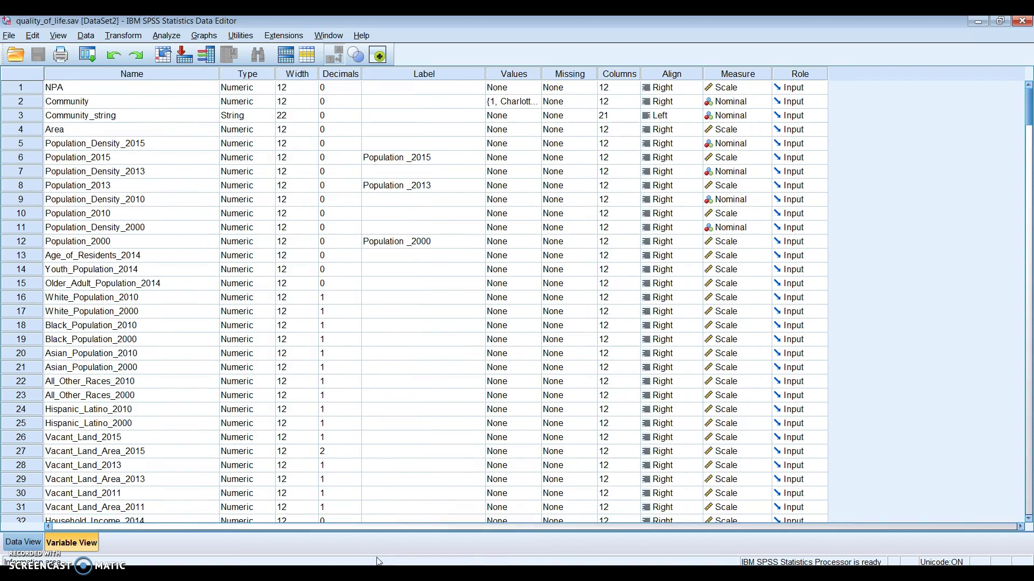
{"action": "left_click", "coordinate": [27, 543]}
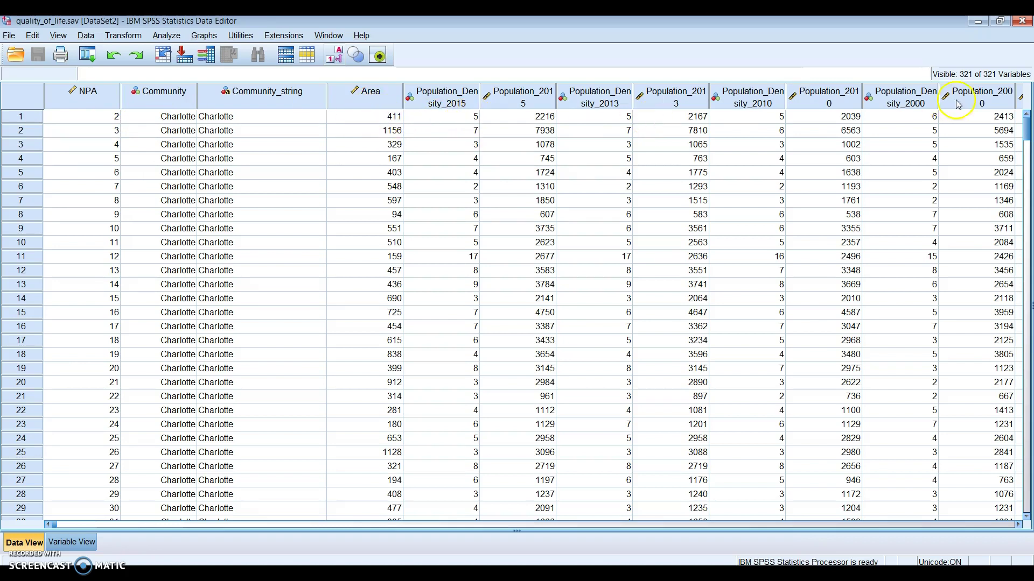
{"action": "left_click", "coordinate": [1003, 523]}
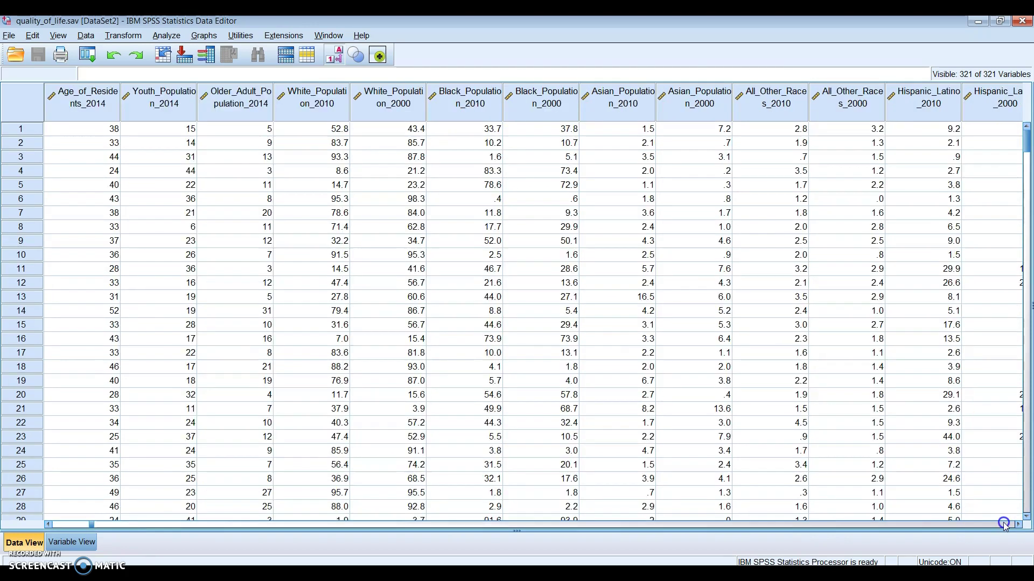
{"action": "left_click", "coordinate": [1003, 522]}
{"action": "left_click", "coordinate": [1003, 522]}
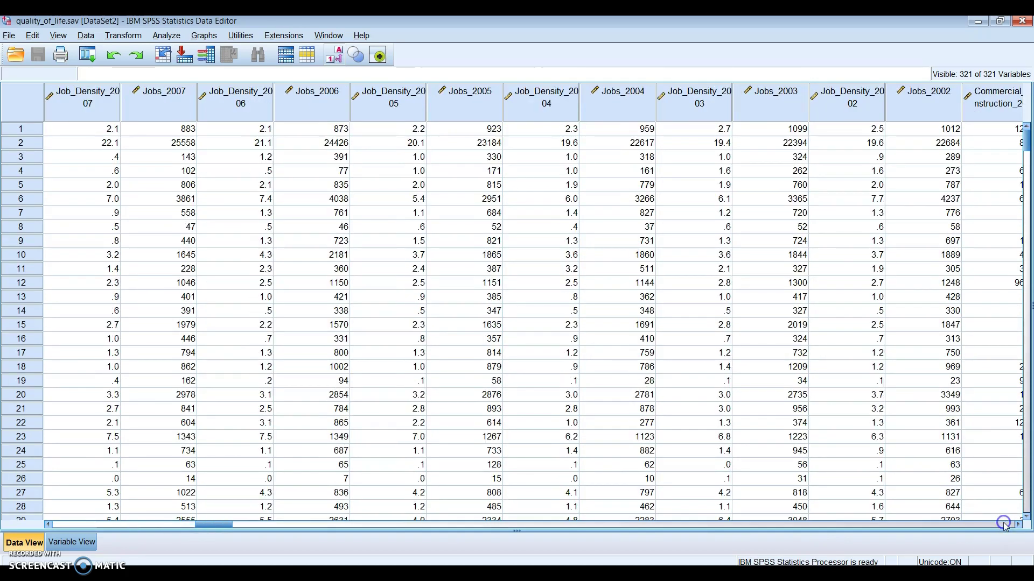
{"action": "left_click_drag", "start_coordinate": [214, 524], "coordinate": [33, 522]}
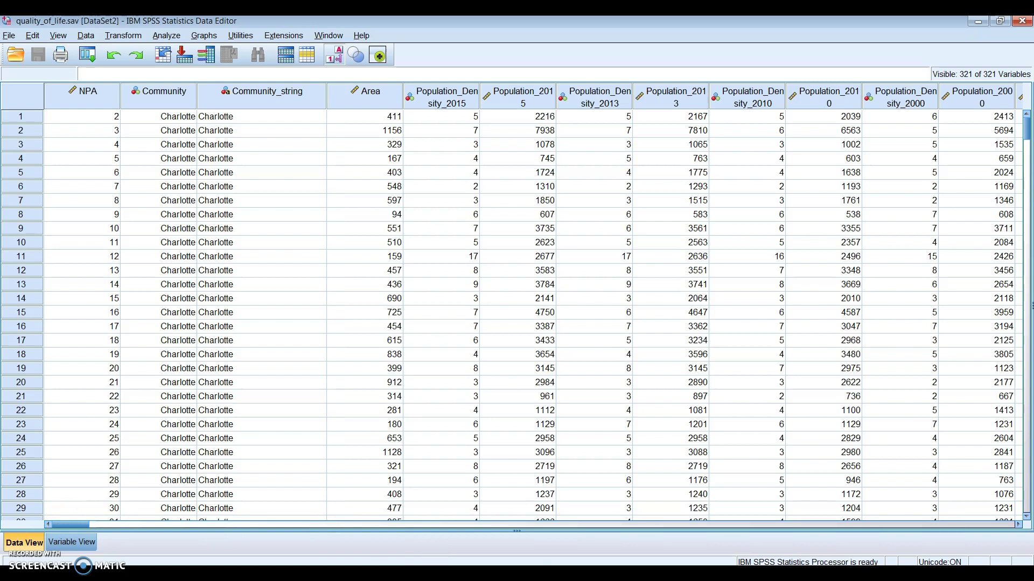
{"action": "mouse_move", "coordinate": [396, 574]}
{"action": "left_click", "coordinate": [168, 37]}
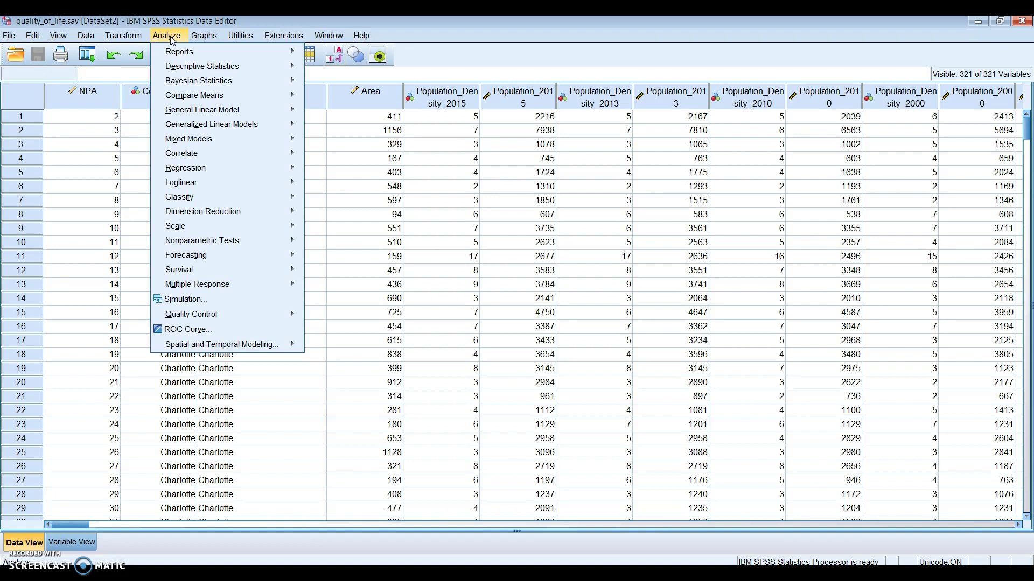
{"action": "left_click", "coordinate": [205, 37]}
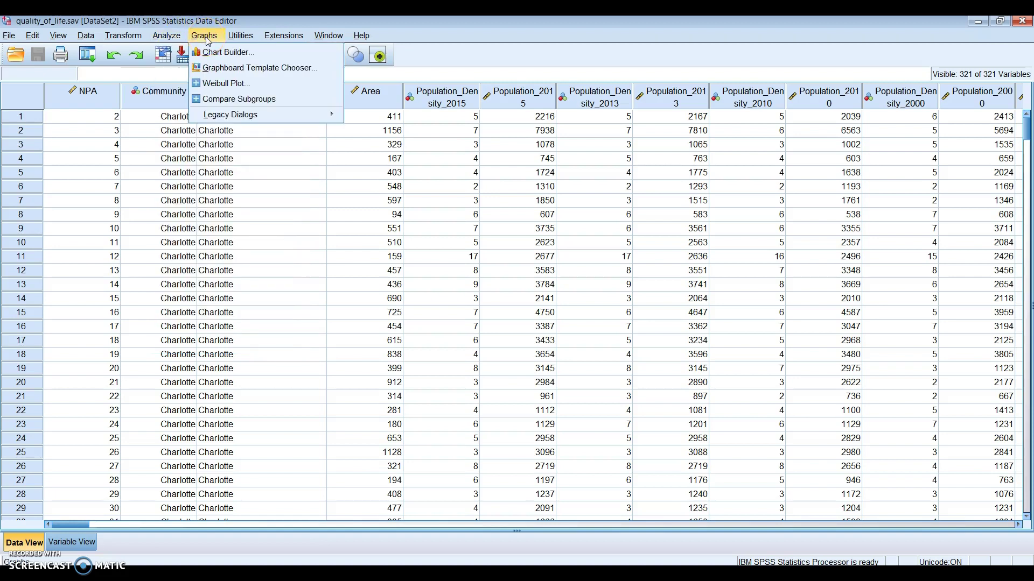